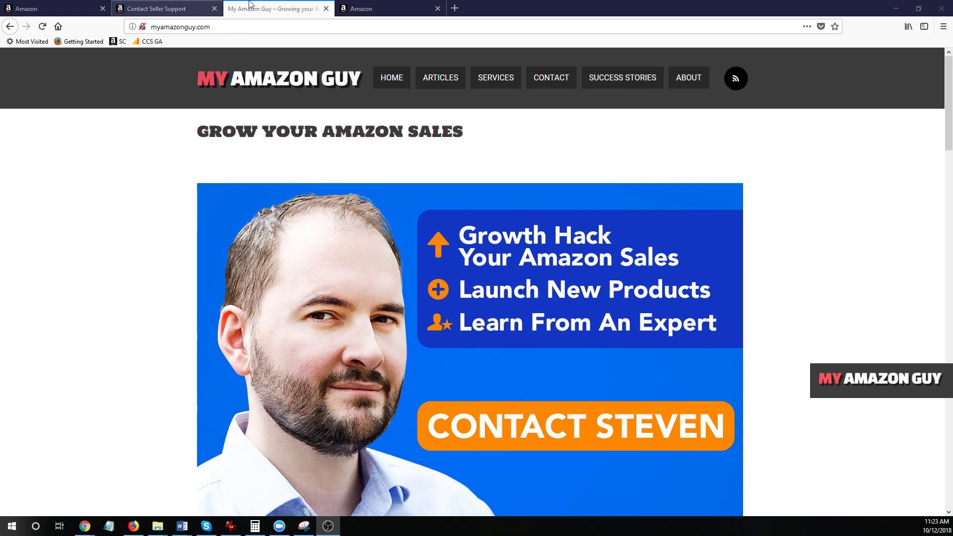
Bring the Amazon Brand Registry homepage with its 15 registered brands to the front
{"action": "left_click", "coordinate": [356, 4]}
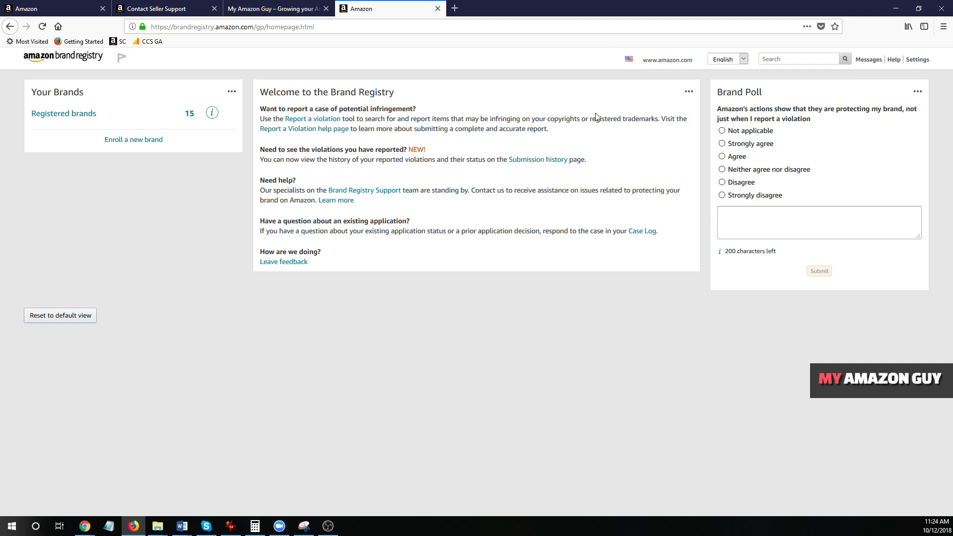
Go from Help via the roles article and Contact Us to the 'Update role or add new user to account' form
{"action": "left_click", "coordinate": [893, 60]}
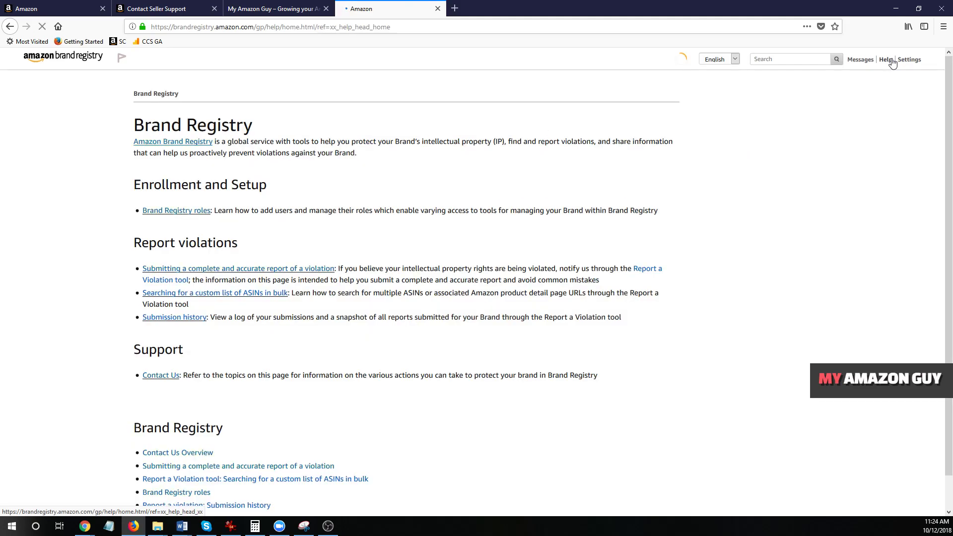
{"action": "left_click", "coordinate": [173, 213]}
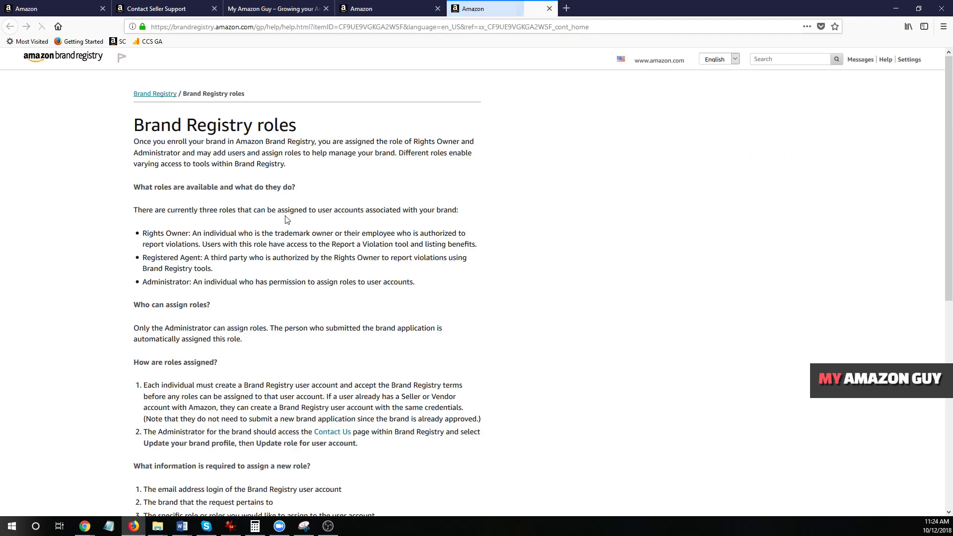
{"action": "scroll", "coordinate": [169, 214], "scroll_direction": "down", "scroll_amount": 10}
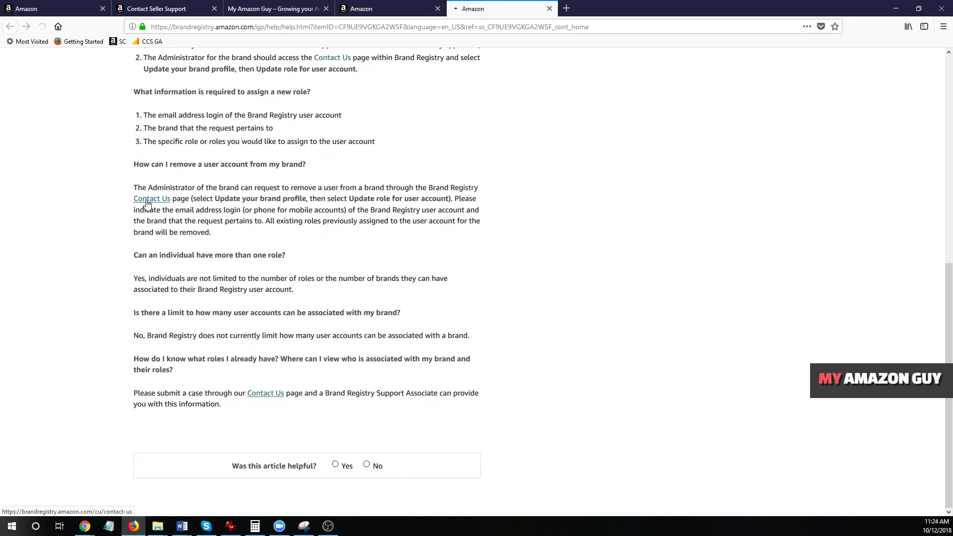
{"action": "left_click", "coordinate": [147, 201]}
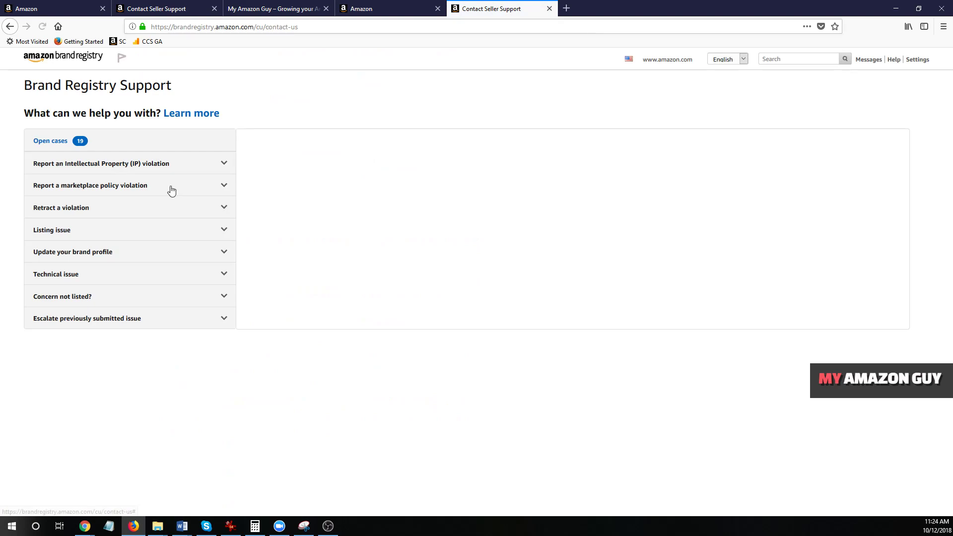
{"action": "left_click", "coordinate": [75, 255]}
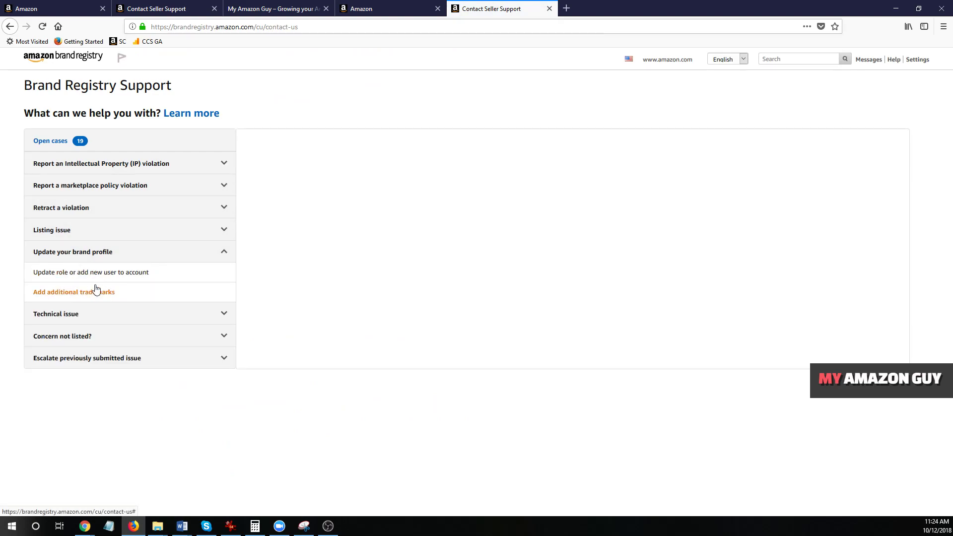
{"action": "left_click", "coordinate": [117, 272]}
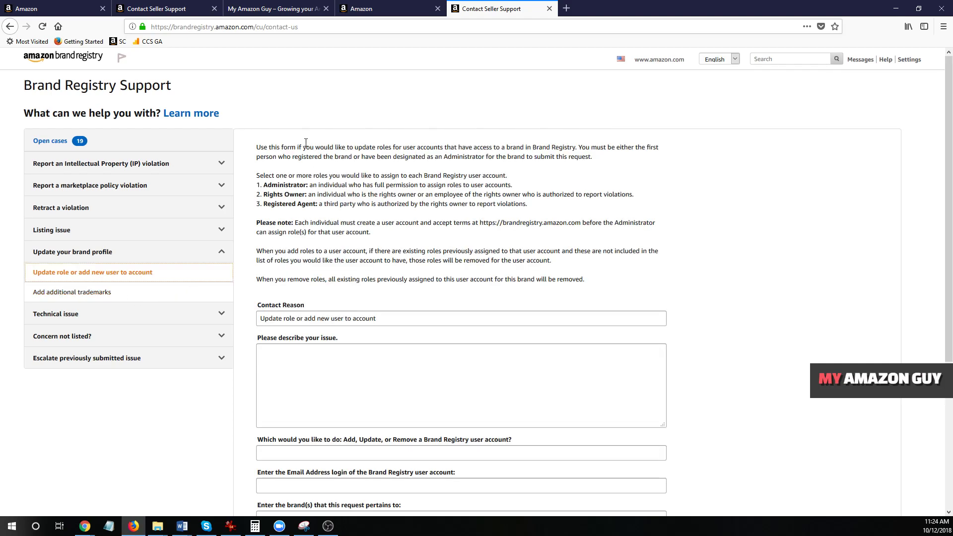
Review the support form's contact reason, 'add' description and action, and the user's account e-mail
{"action": "left_click", "coordinate": [184, 5]}
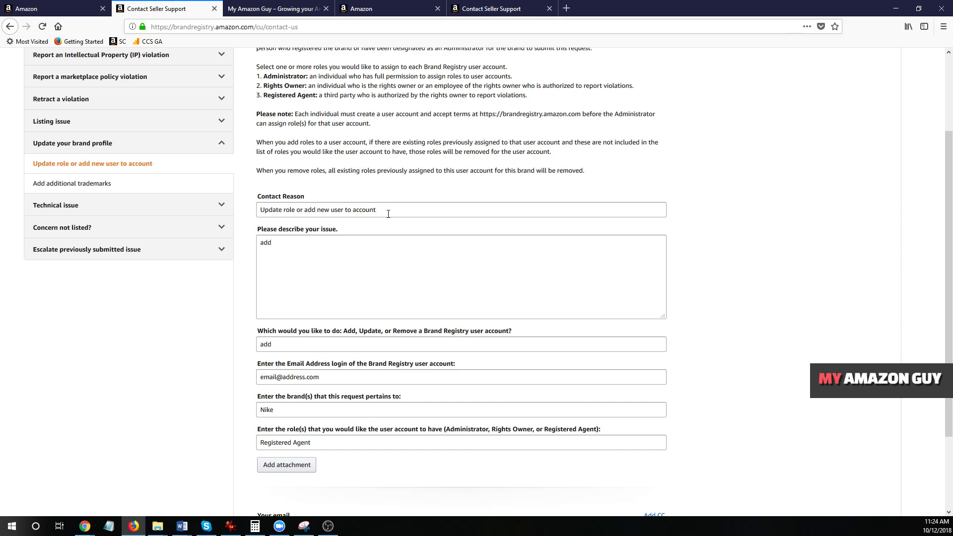
{"action": "left_click_drag", "start_coordinate": [398, 213], "coordinate": [259, 211]}
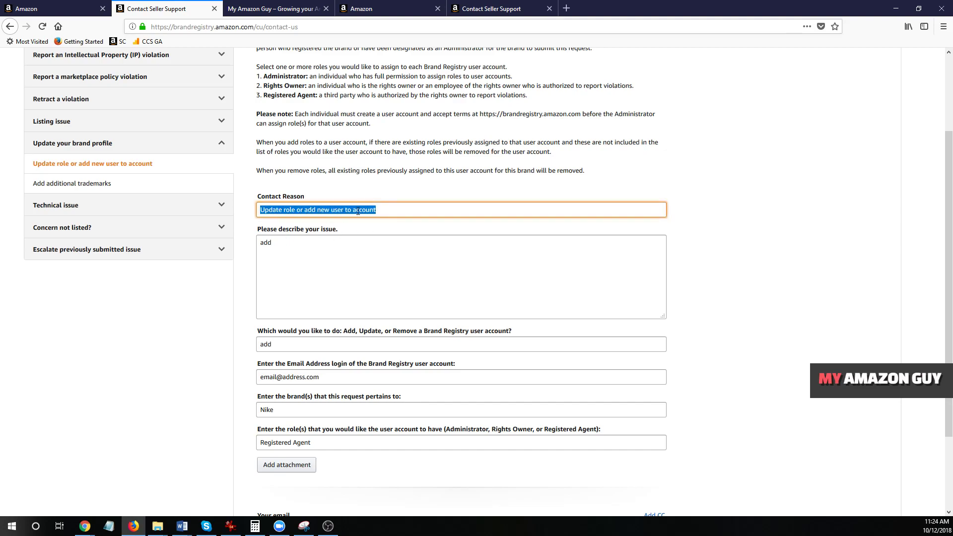
{"action": "left_click", "coordinate": [346, 247]}
{"action": "scroll", "coordinate": [346, 247], "scroll_direction": "down", "scroll_amount": 3}
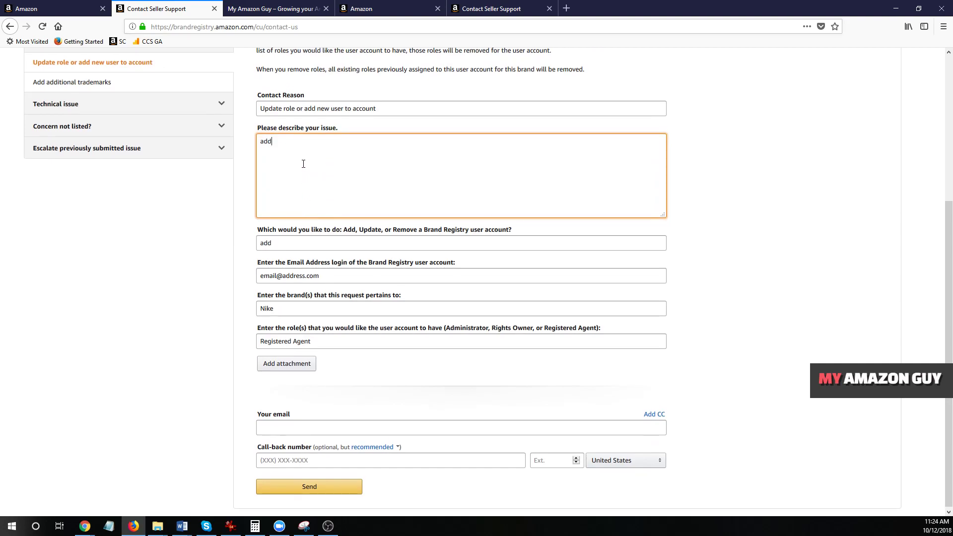
{"action": "left_click", "coordinate": [300, 238]}
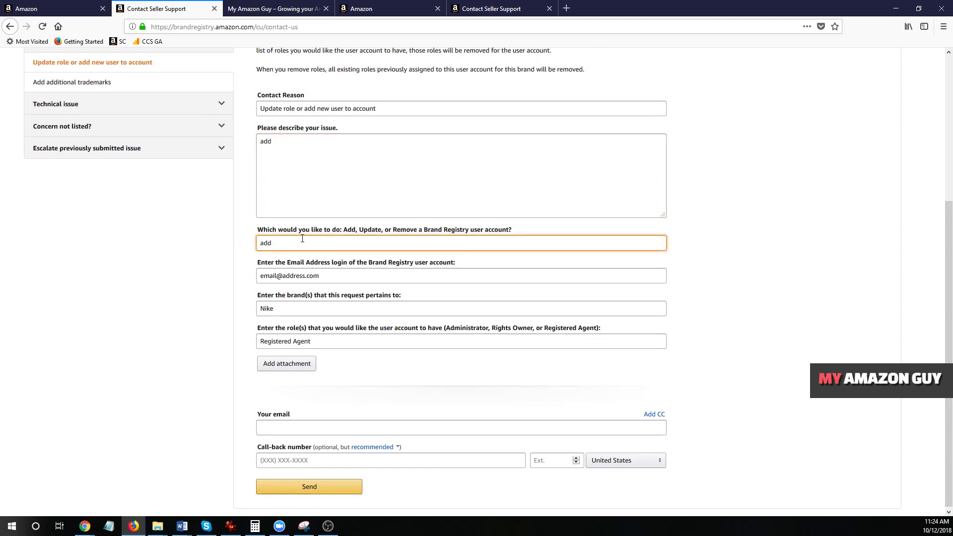
{"action": "left_click_drag", "start_coordinate": [343, 230], "coordinate": [428, 231]}
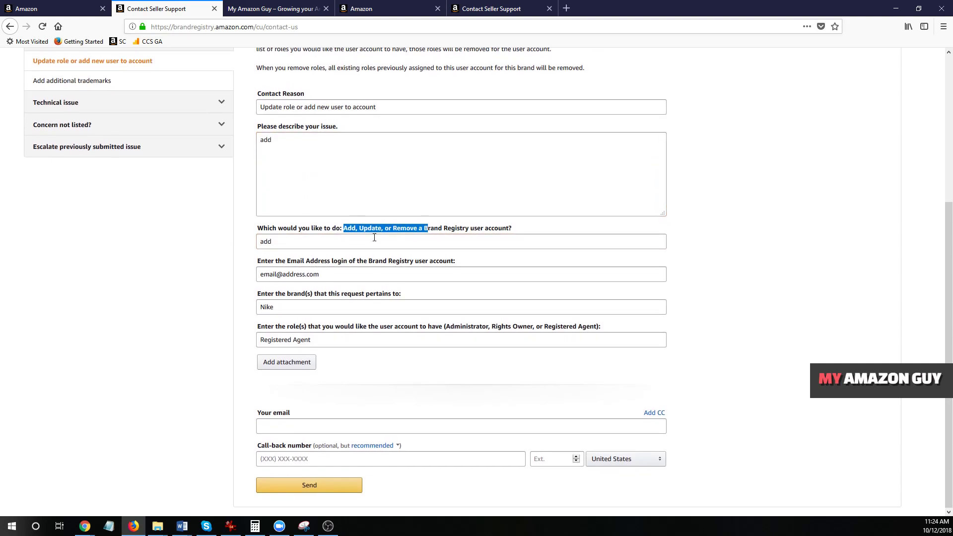
{"action": "left_click", "coordinate": [334, 273]}
{"action": "left_click_drag", "start_coordinate": [334, 273], "coordinate": [219, 278]}
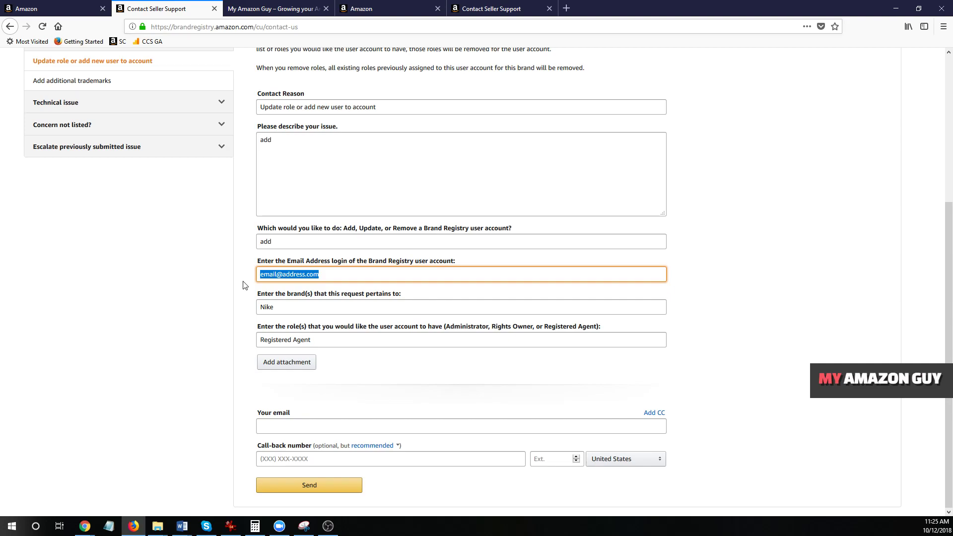
Check the brand Nike, the Registered Agent role and the user's e-mail, then leave the form window
{"action": "left_click", "coordinate": [341, 304]}
{"action": "left_click_drag", "start_coordinate": [339, 305], "coordinate": [234, 310]}
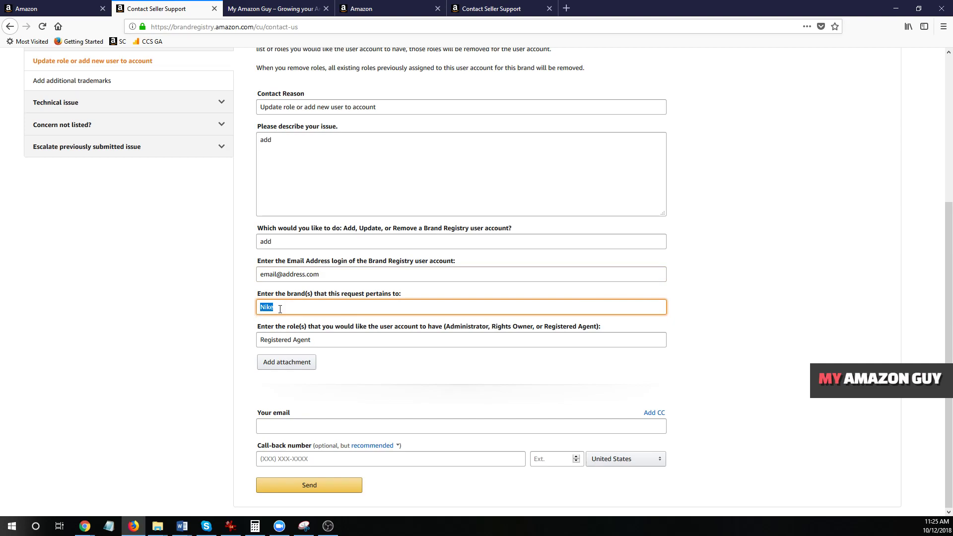
{"action": "left_click", "coordinate": [358, 341]}
{"action": "triple_click", "coordinate": [357, 341]}
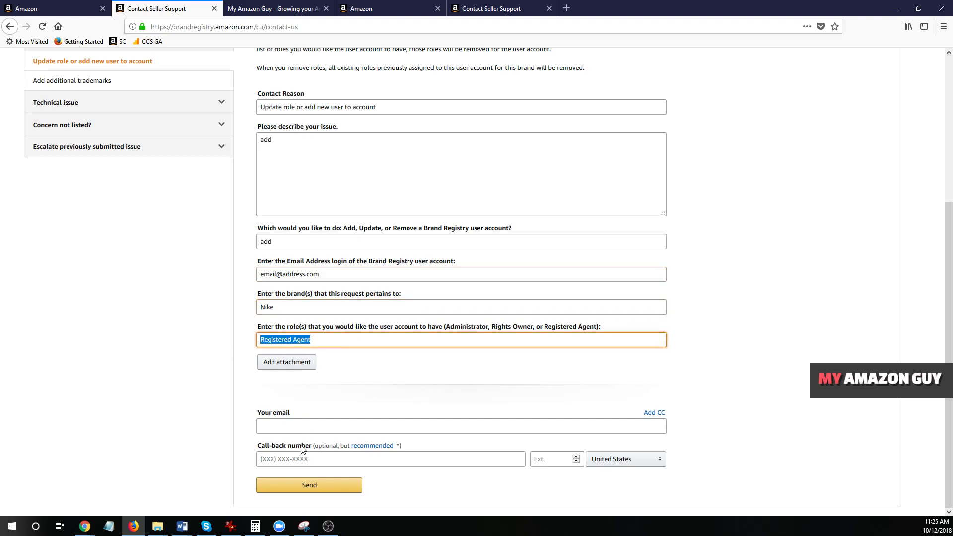
{"action": "left_click", "coordinate": [213, 308]}
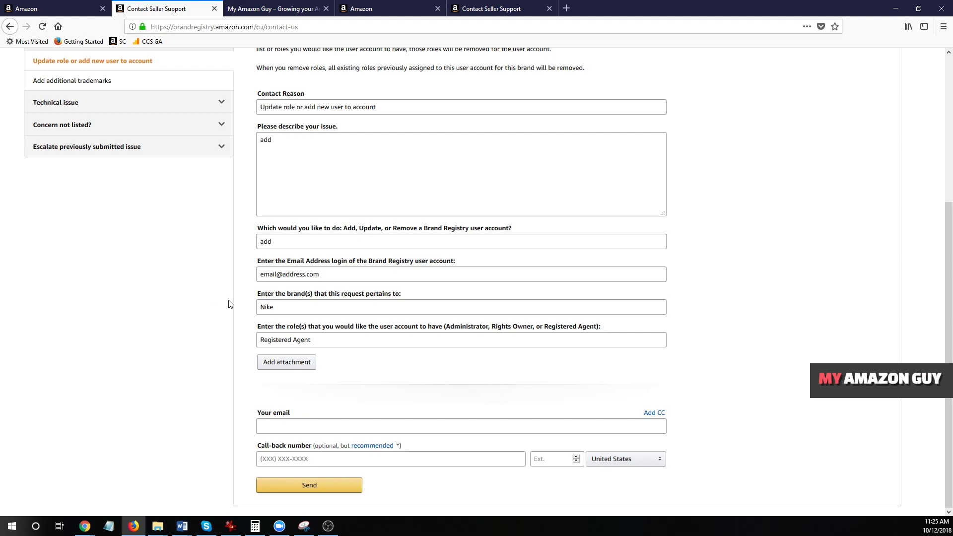
{"action": "triple_click", "coordinate": [321, 272]}
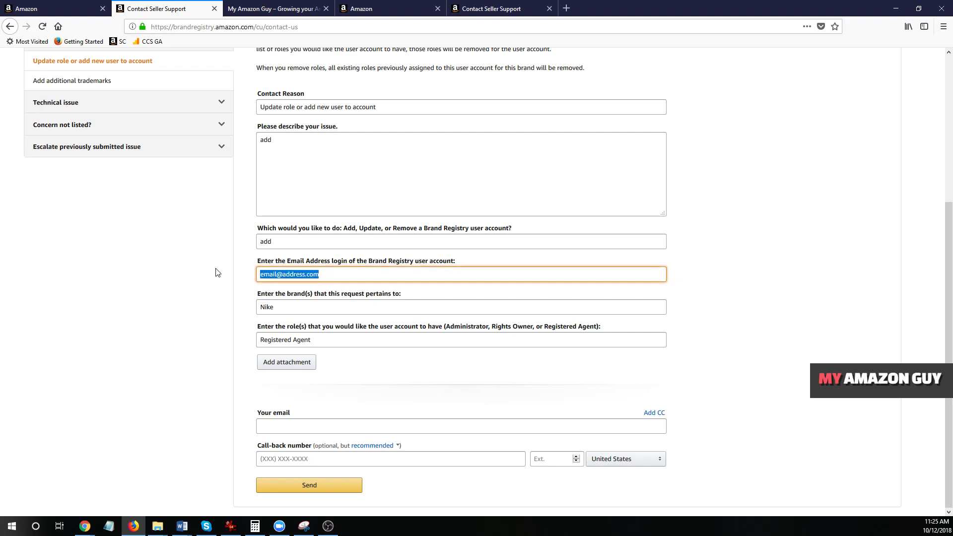
{"action": "left_click", "coordinate": [217, 271]}
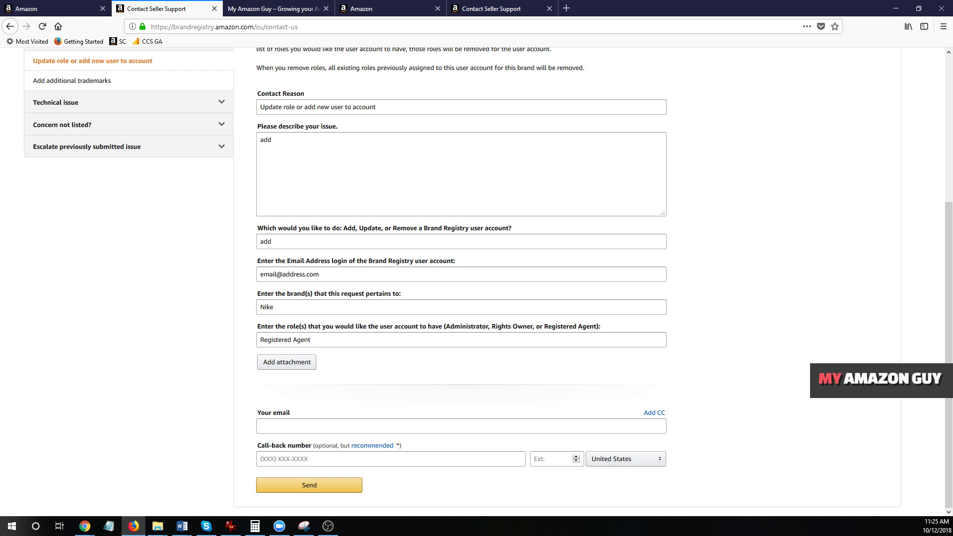
{"action": "key", "text": "alt+Tab"}
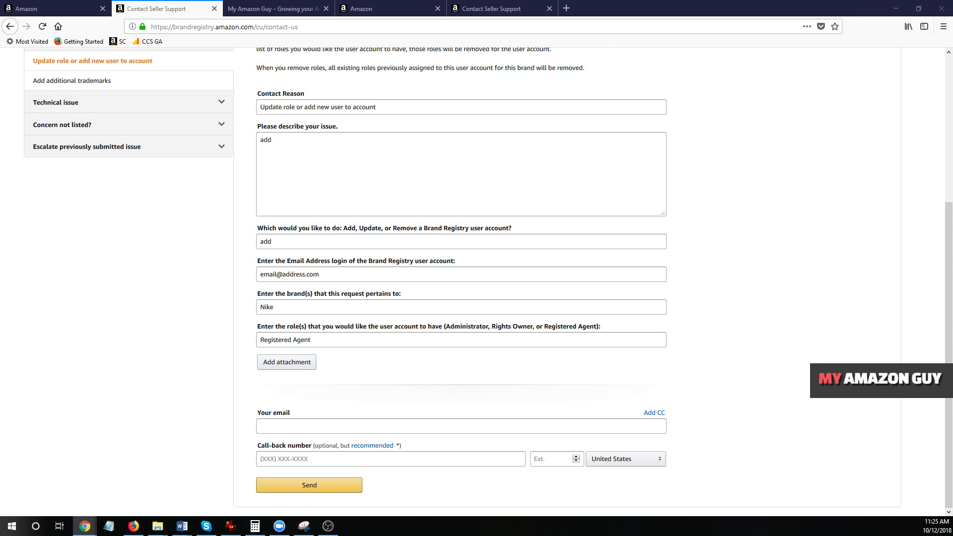
On the Report Infringement page, choose copyright concerns about a pirated physical product or packaging
{"action": "key", "text": "alt+Tab"}
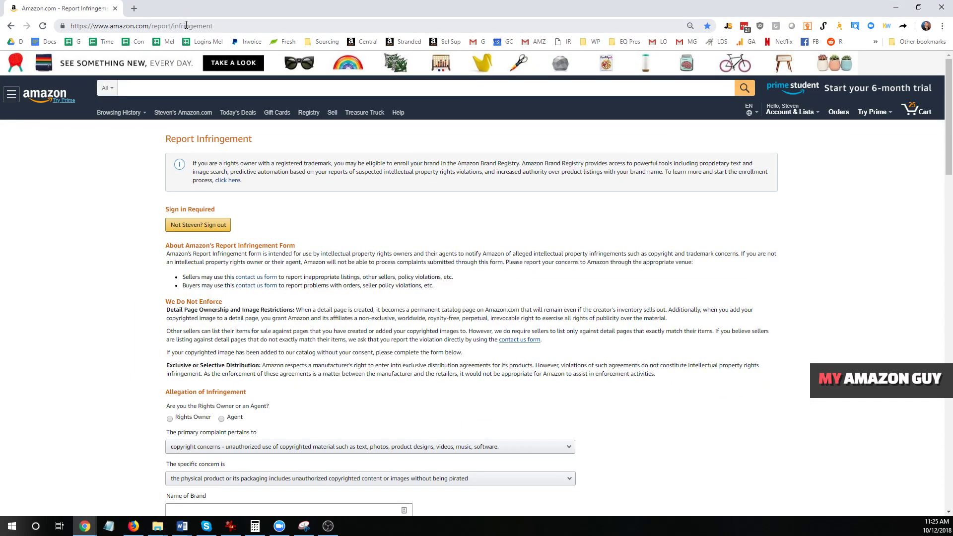
{"action": "scroll", "coordinate": [357, 248], "scroll_direction": "down", "scroll_amount": 5}
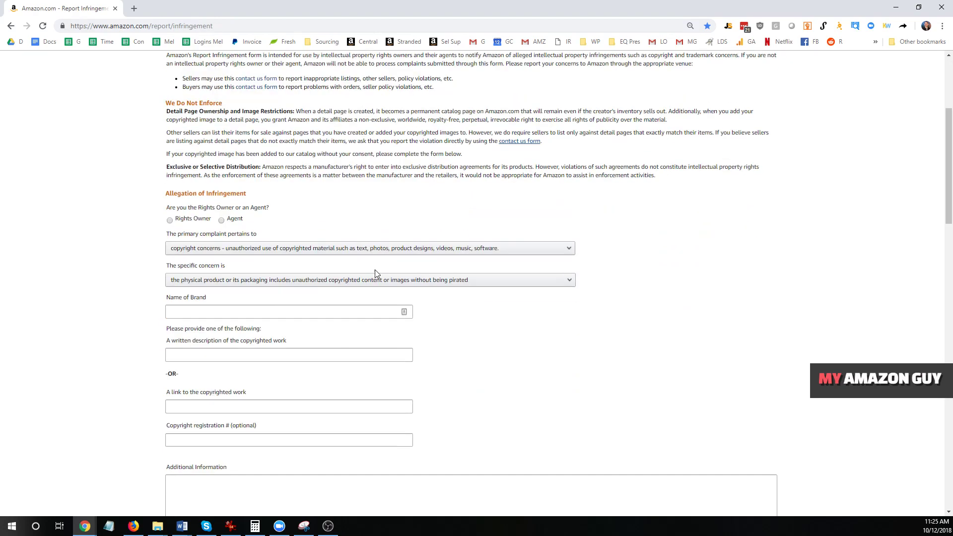
{"action": "left_click", "coordinate": [229, 203]}
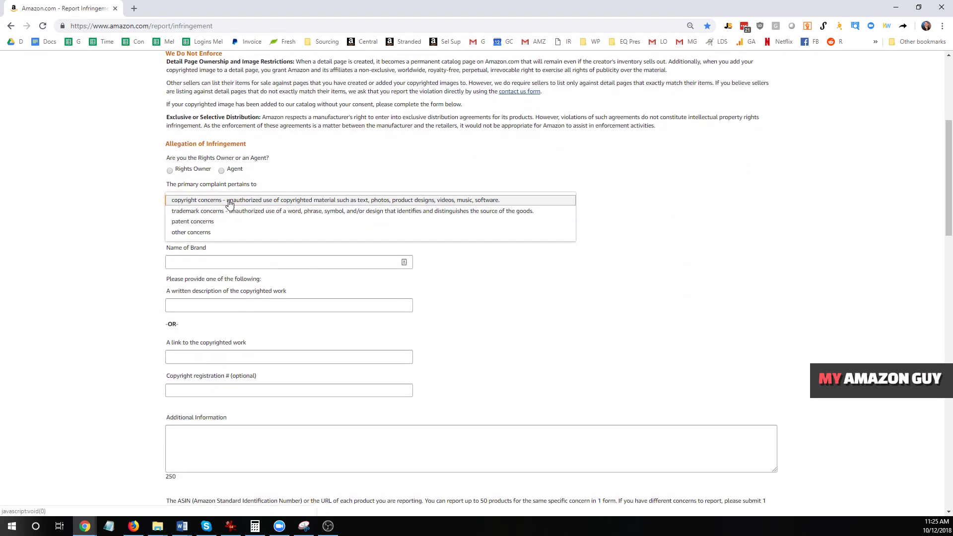
{"action": "left_click", "coordinate": [229, 201]}
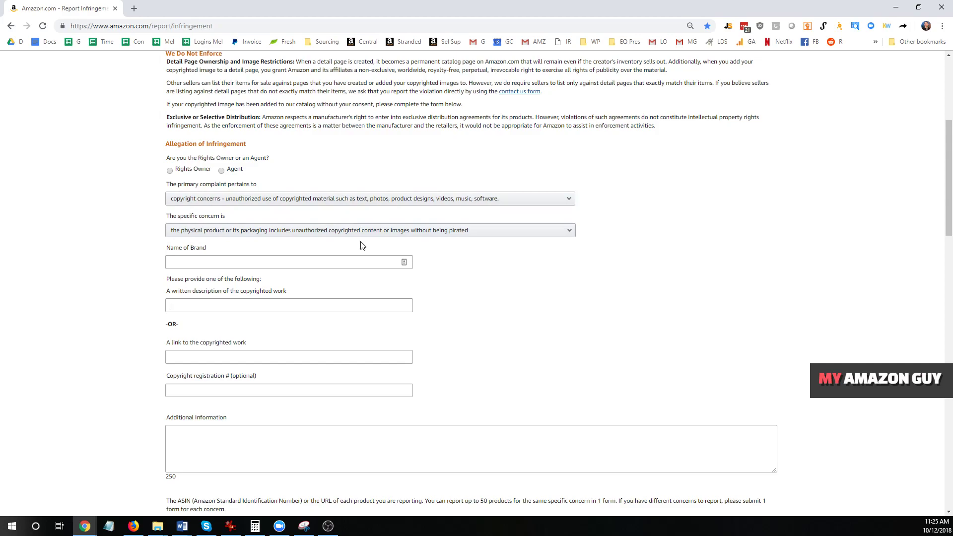
{"action": "left_click", "coordinate": [236, 231]}
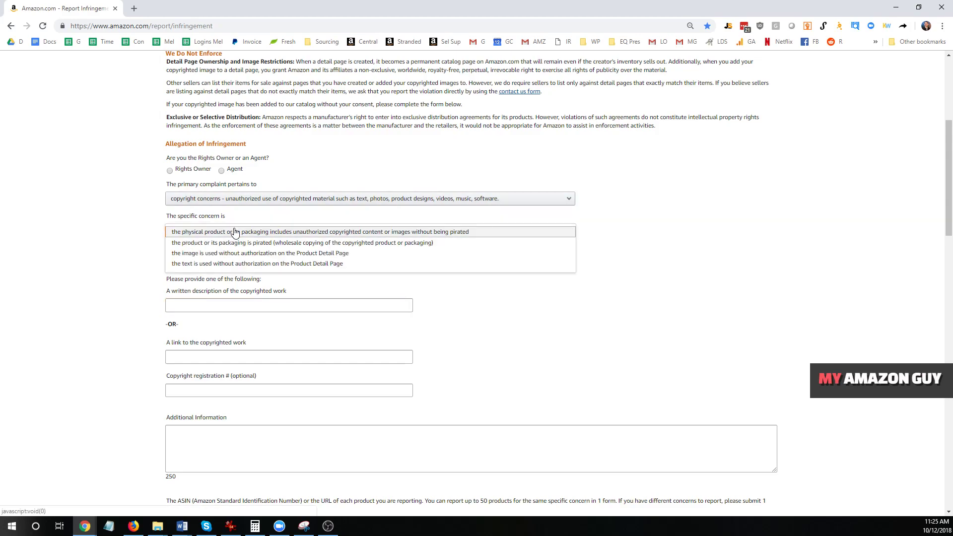
{"action": "left_click", "coordinate": [450, 306]}
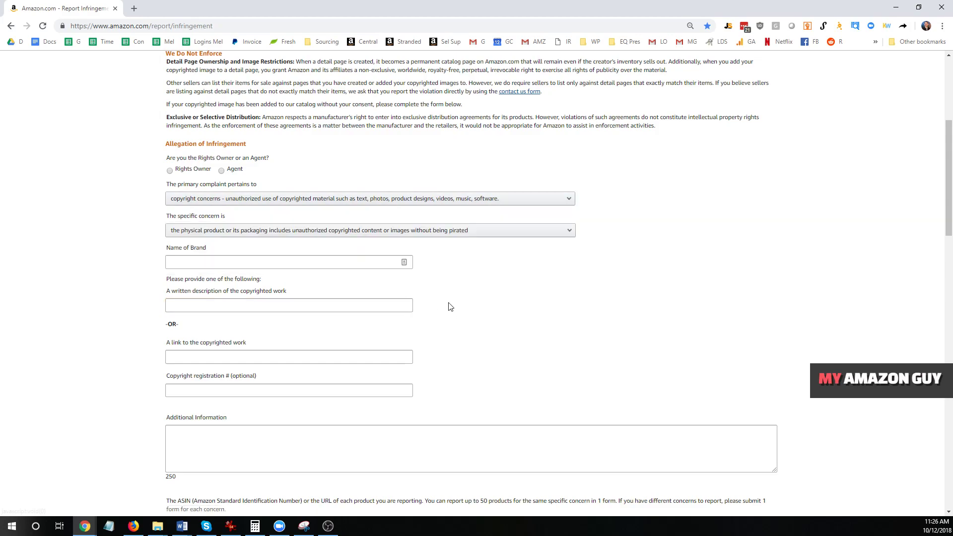
Read through the rest of the form, including the copyrighted-work link field and perjury declaration
{"action": "scroll", "coordinate": [451, 306], "scroll_direction": "down", "scroll_amount": 2}
{"action": "left_click", "coordinate": [313, 258]}
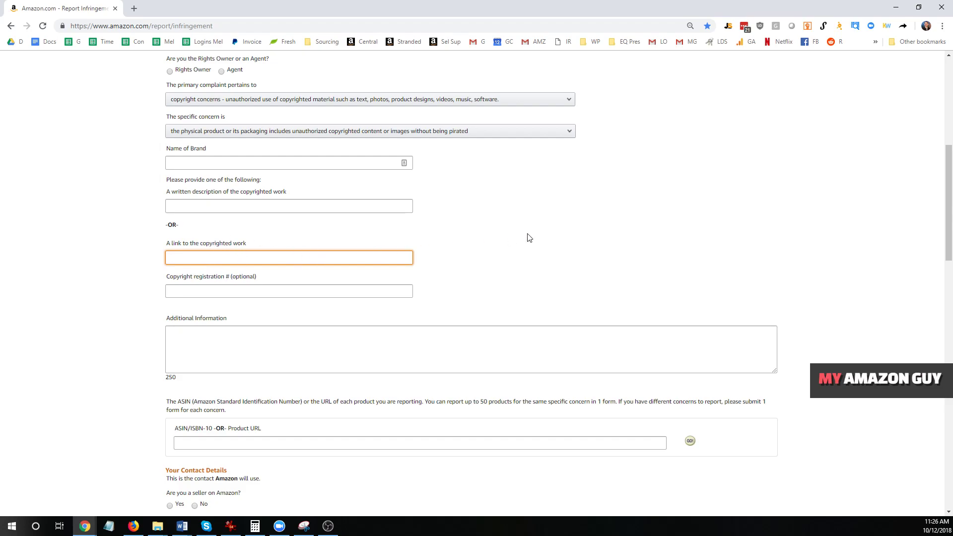
{"action": "scroll", "coordinate": [497, 242], "scroll_direction": "down", "scroll_amount": 2}
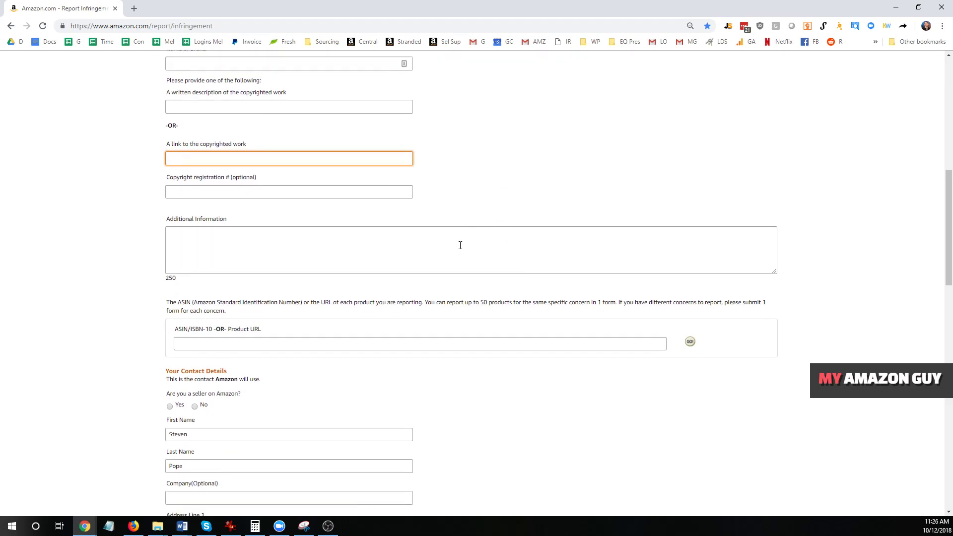
{"action": "scroll", "coordinate": [459, 227], "scroll_direction": "down", "scroll_amount": 4}
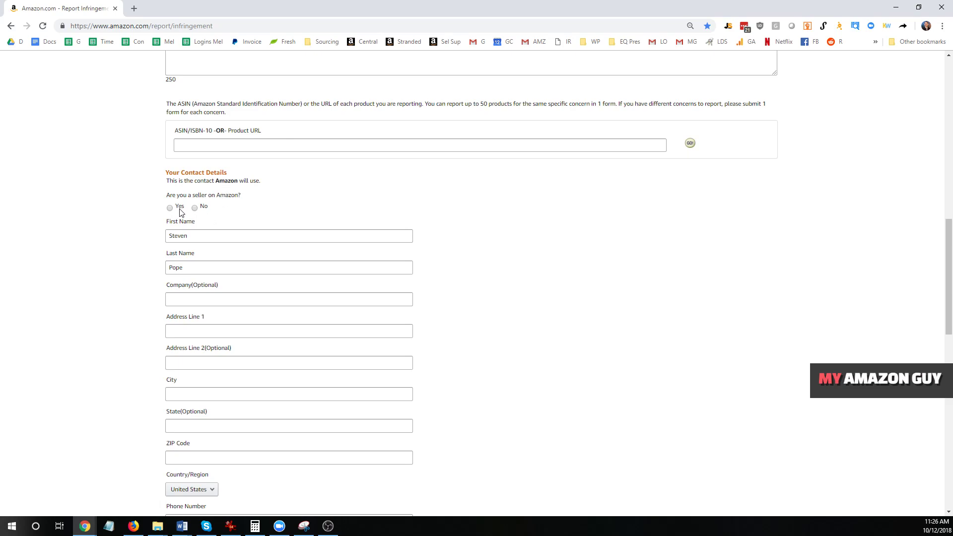
{"action": "scroll", "coordinate": [283, 266], "scroll_direction": "down", "scroll_amount": 6}
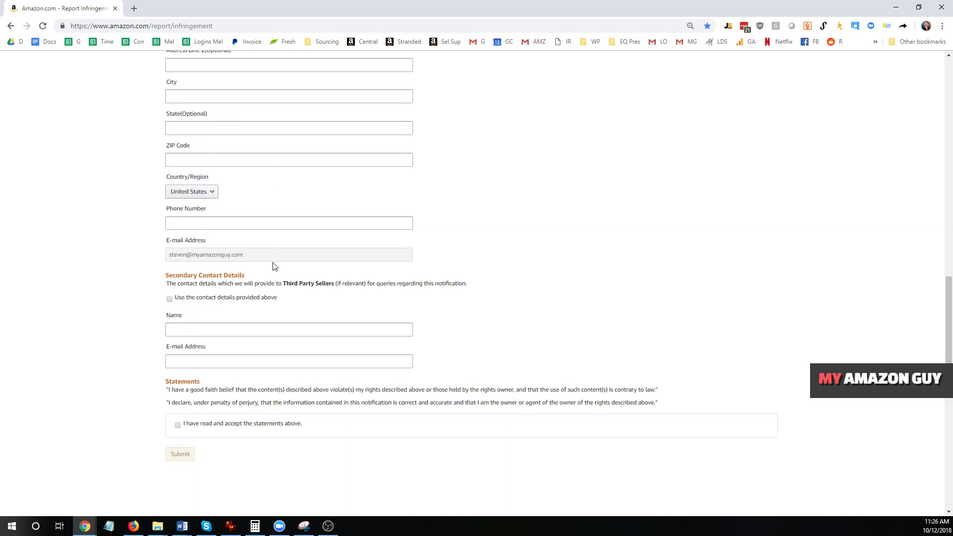
{"action": "scroll", "coordinate": [272, 267], "scroll_direction": "down", "scroll_amount": 3}
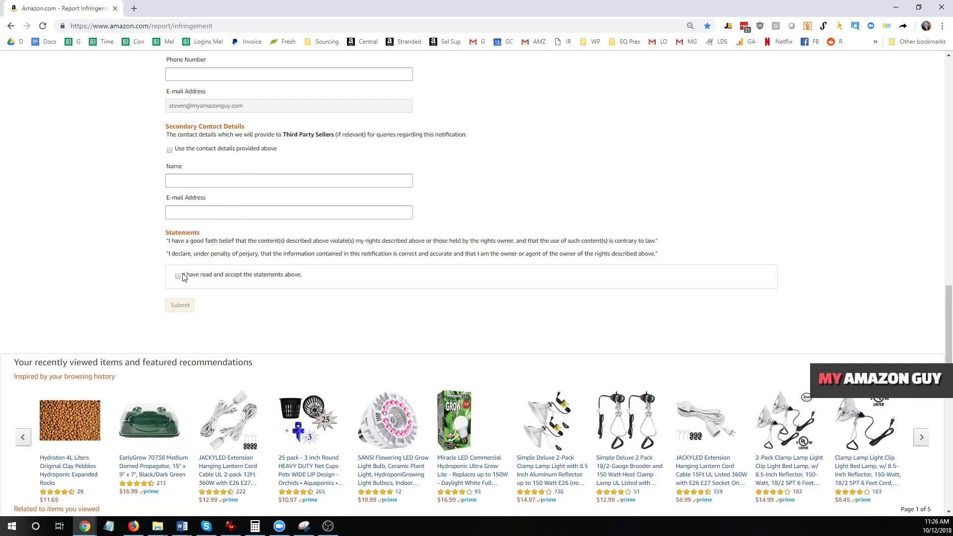
{"action": "left_click_drag", "start_coordinate": [186, 253], "coordinate": [233, 254]}
{"action": "scroll", "coordinate": [278, 268], "scroll_direction": "up", "scroll_amount": 4}
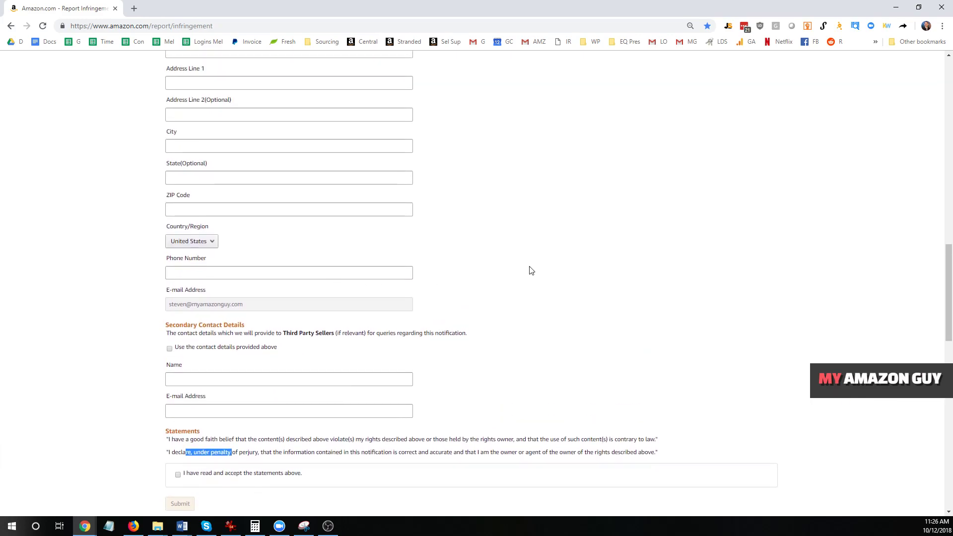
{"action": "scroll", "coordinate": [522, 276], "scroll_direction": "up", "scroll_amount": 12}
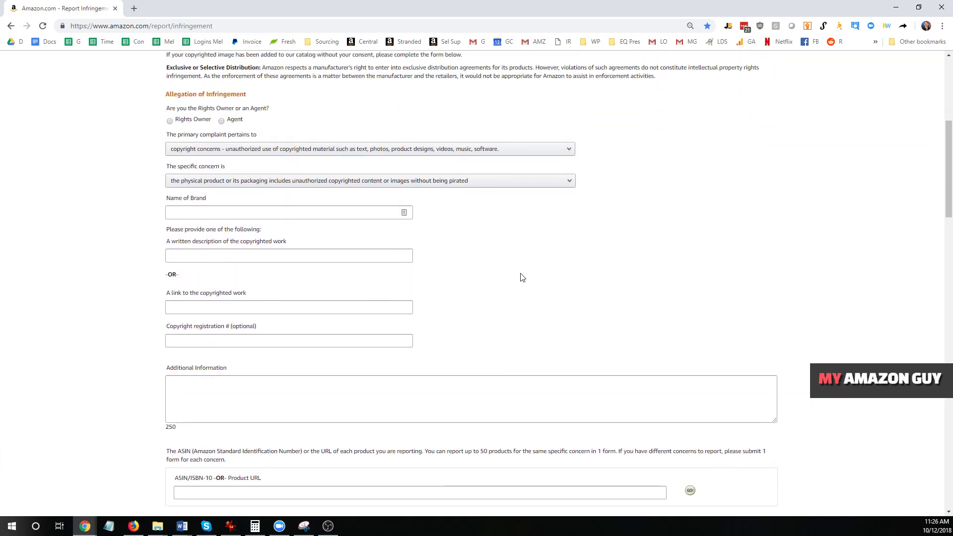
{"action": "scroll", "coordinate": [522, 277], "scroll_direction": "up", "scroll_amount": 3}
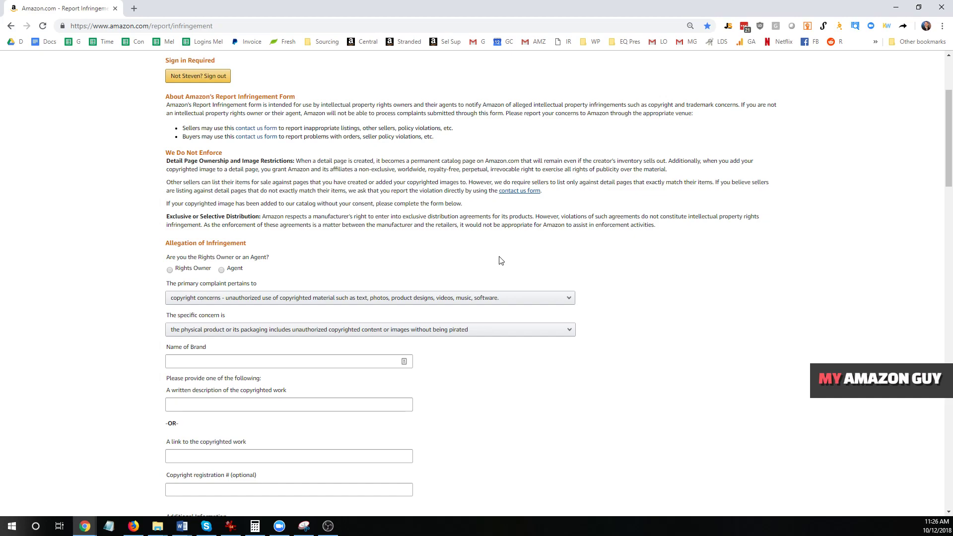
{"action": "scroll", "coordinate": [500, 260], "scroll_direction": "up", "scroll_amount": 3}
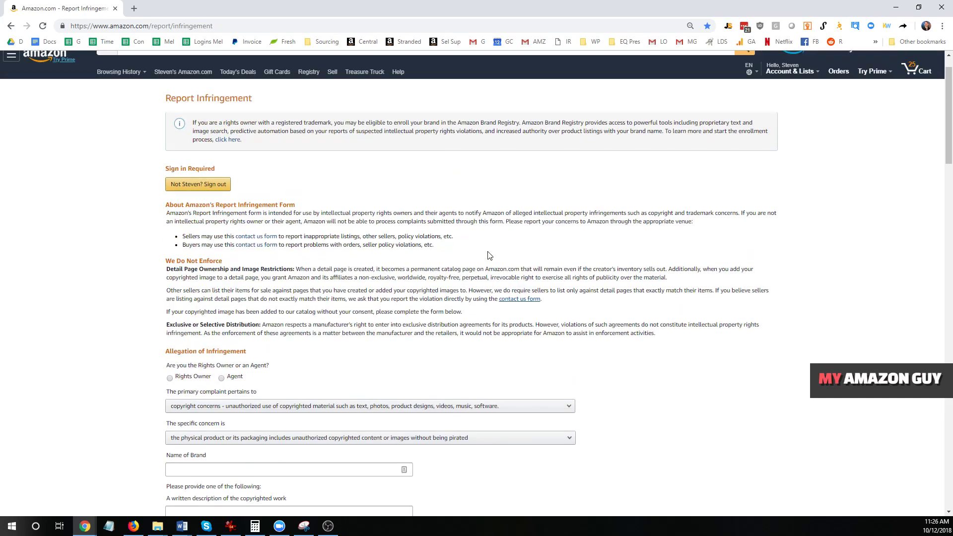